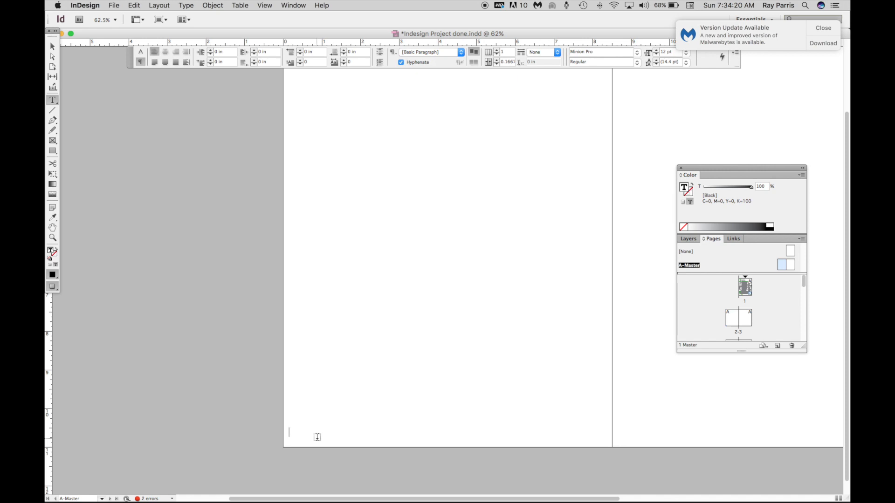
# - Replace the typed letter in the master's lower-left text frame with a Current Page Number marker
pyautogui.write('A')
pyautogui.moveTo(292, 433); pyautogui.dragTo(287, 433)
pyautogui.click(186, 5)
pyautogui.moveTo(230, 255)
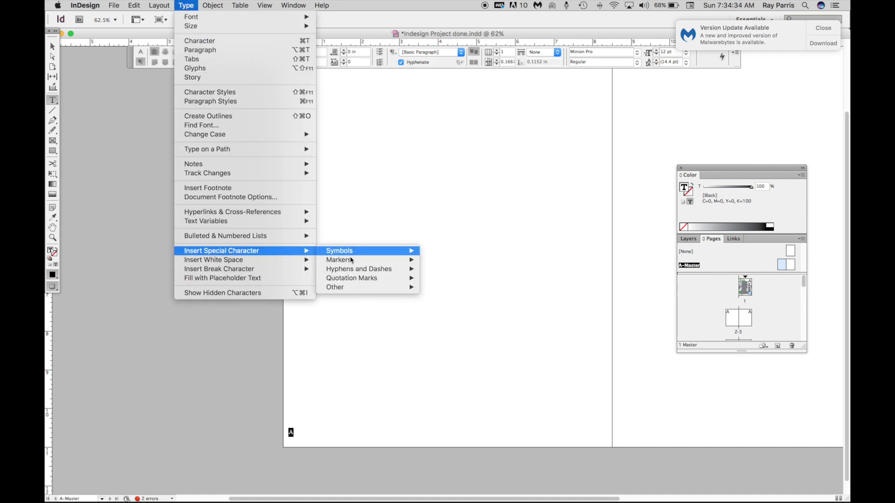
pyautogui.moveTo(350, 263)
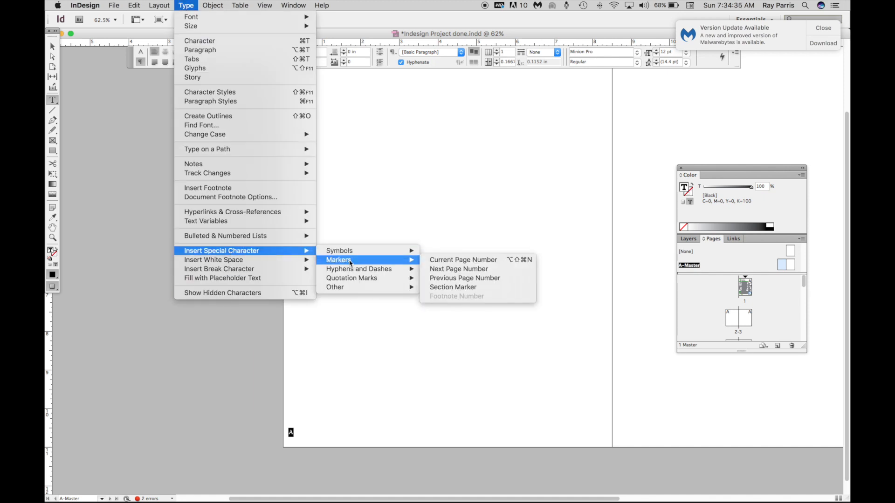
pyautogui.click(458, 262)
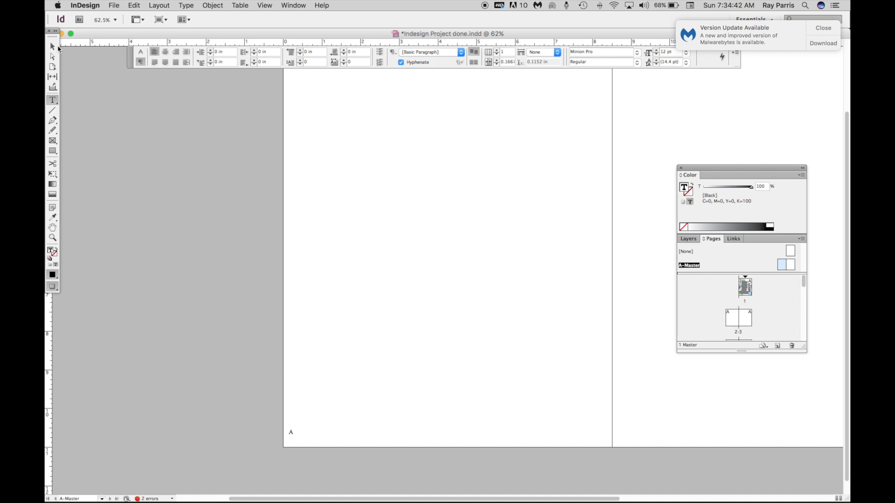
# - Paste a copy of the page number frame and move it to the lower-right corner of the right master page
pyautogui.click(57, 47)
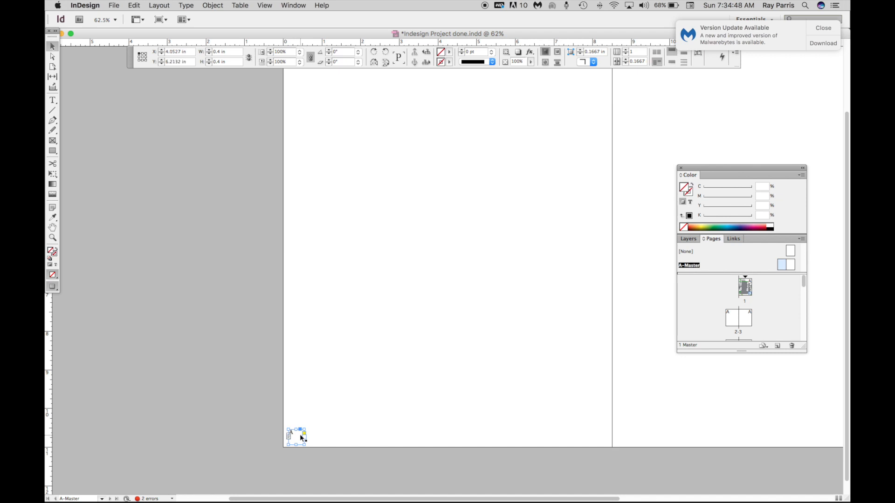
pyautogui.press('super+v')
pyautogui.click(130, 5)
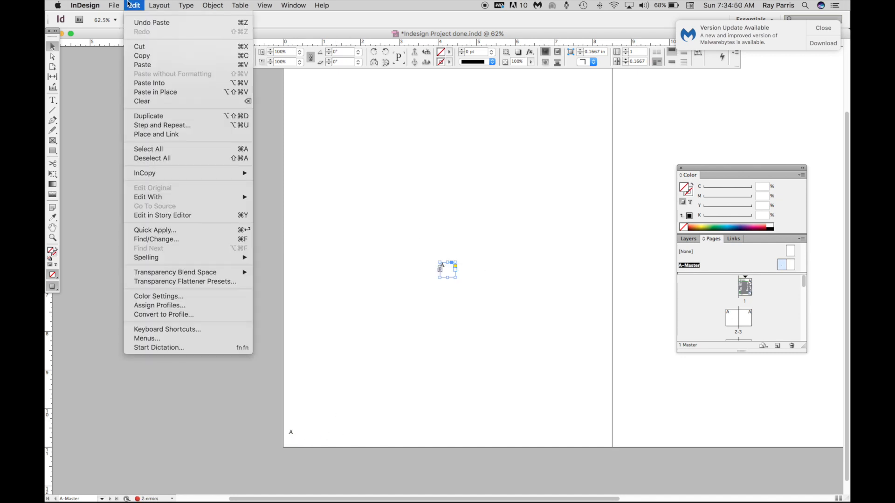
pyautogui.click(349, 115)
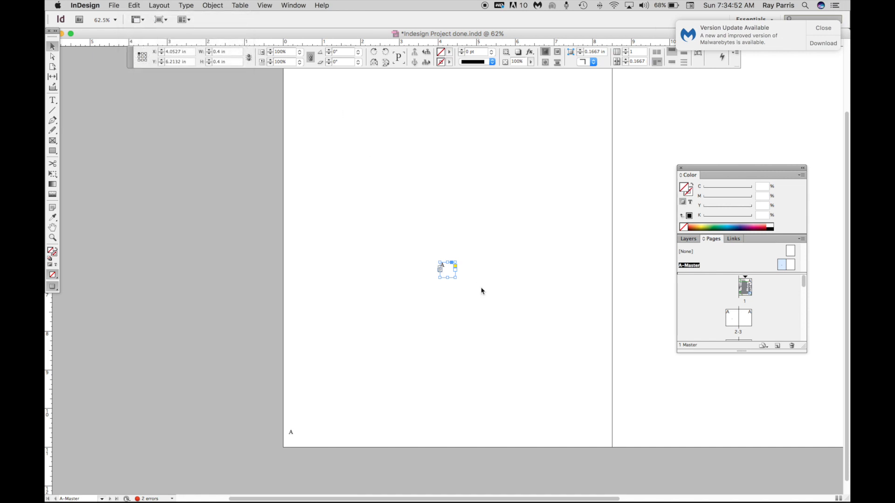
pyautogui.moveTo(451, 272); pyautogui.dragTo(791, 407)
pyautogui.hscroll(5, 783, 410)
pyautogui.moveTo(535, 413); pyautogui.dragTo(670, 438)
pyautogui.hscroll(-3, 508, 326)
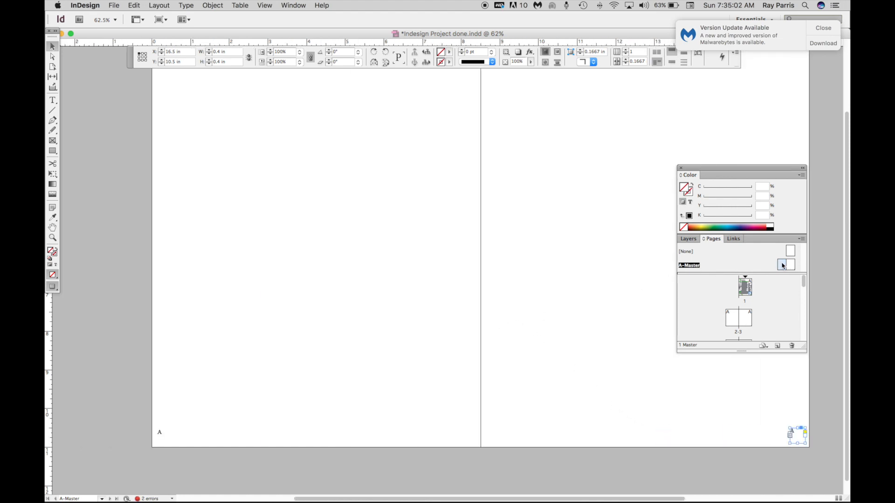
# - Open page 1 and nudge the green arrow graphic slightly left, next to the page number
pyautogui.click(744, 291)
pyautogui.doubleClick(744, 291)
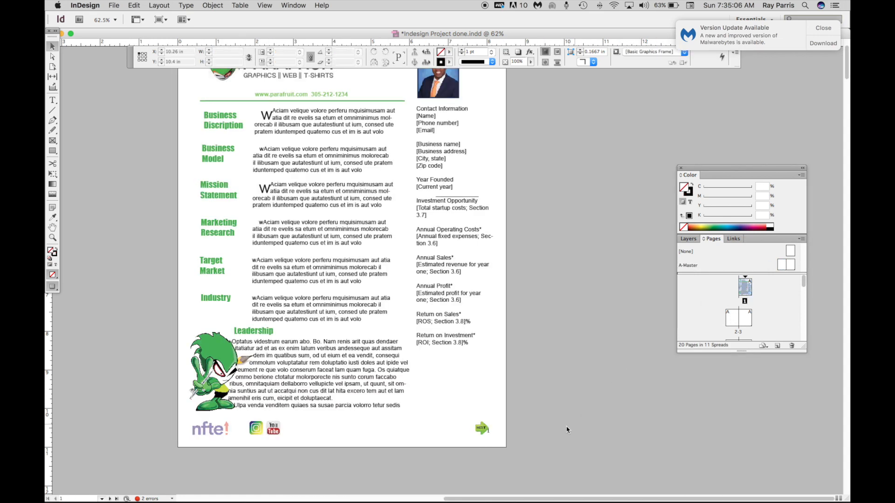
pyautogui.moveTo(484, 429); pyautogui.dragTo(474, 431)
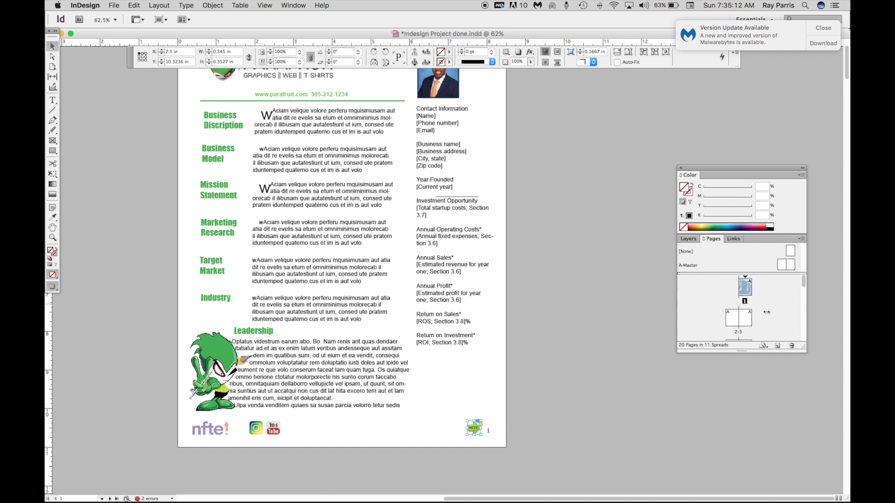
# - Browse spreads 2-3 and 4-5 to check their page numbers, then return to page 1
pyautogui.doubleClick(733, 319)
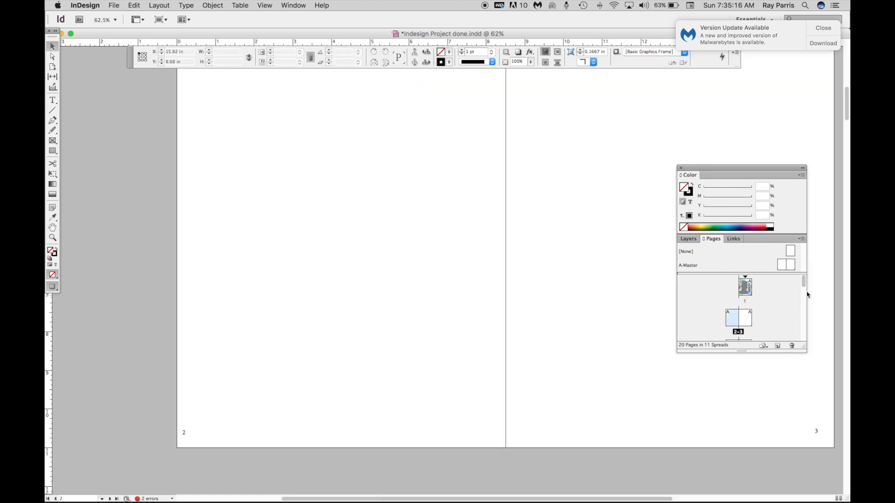
pyautogui.moveTo(806, 287); pyautogui.dragTo(804, 292)
pyautogui.doubleClick(735, 314)
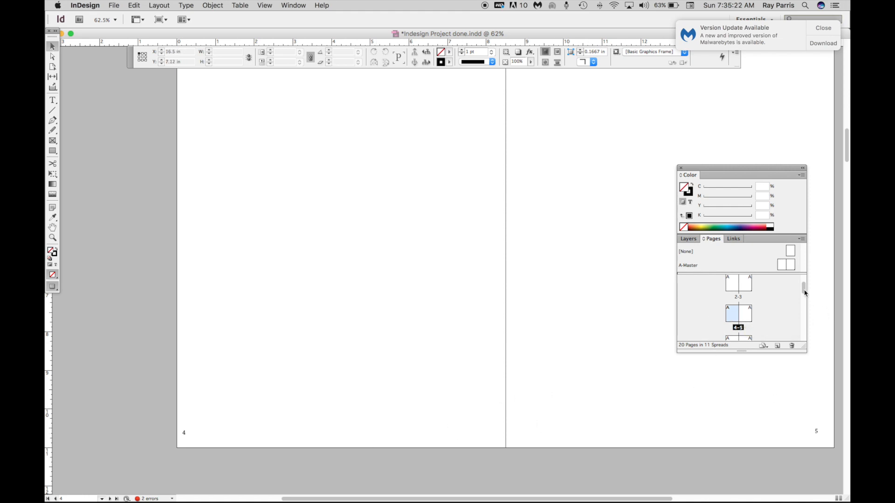
pyautogui.moveTo(804, 292); pyautogui.dragTo(802, 260)
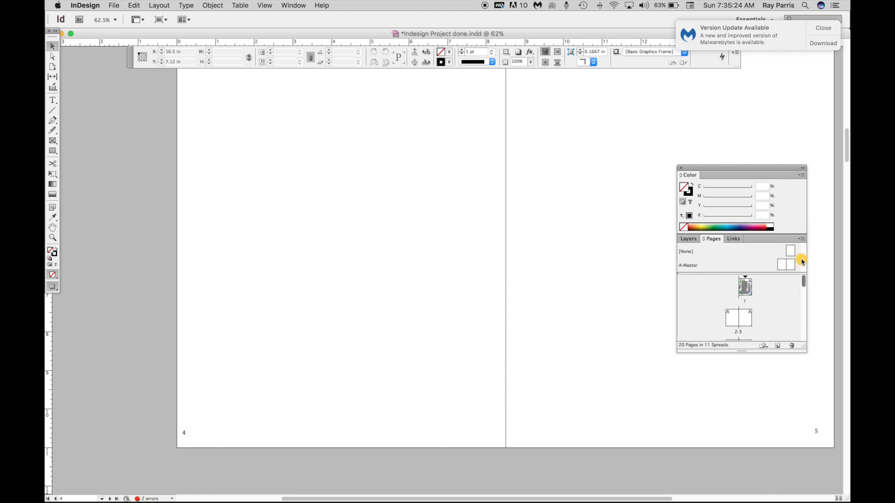
pyautogui.doubleClick(745, 293)
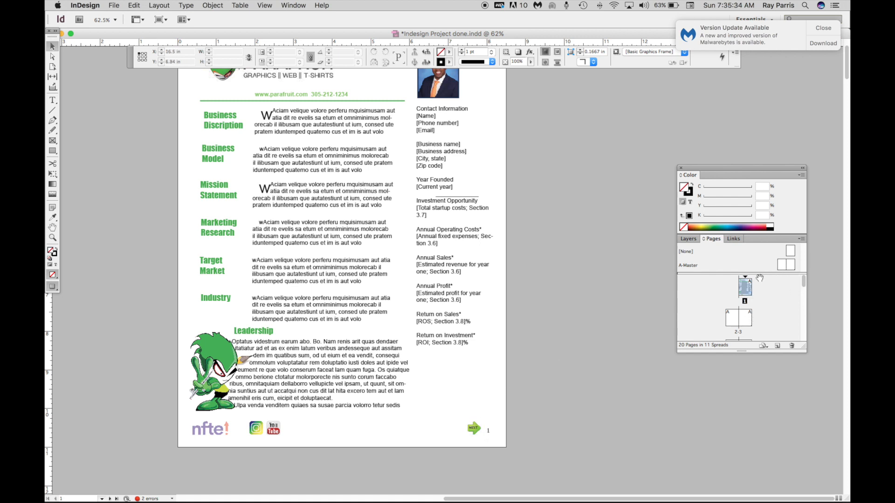
# - Apply the [None] master to page 1
pyautogui.click(802, 175)
pyautogui.press('Escape')
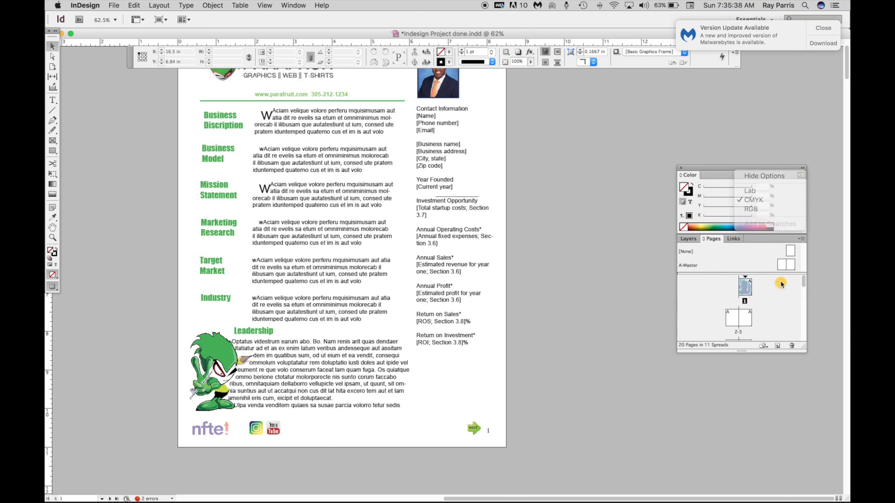
pyautogui.click(802, 239)
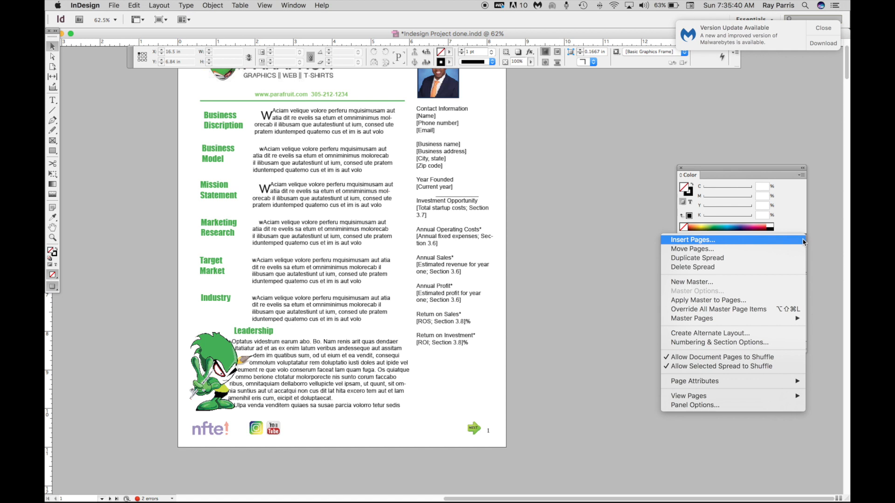
pyautogui.click(738, 302)
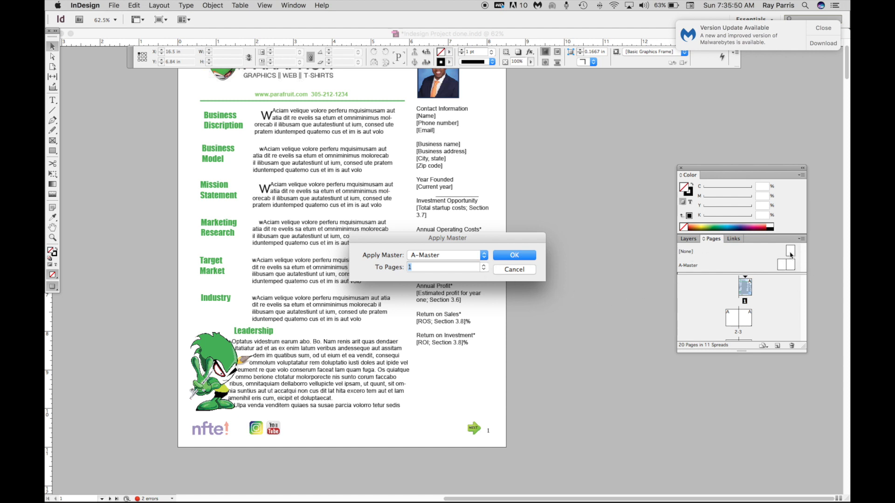
pyautogui.click(484, 257)
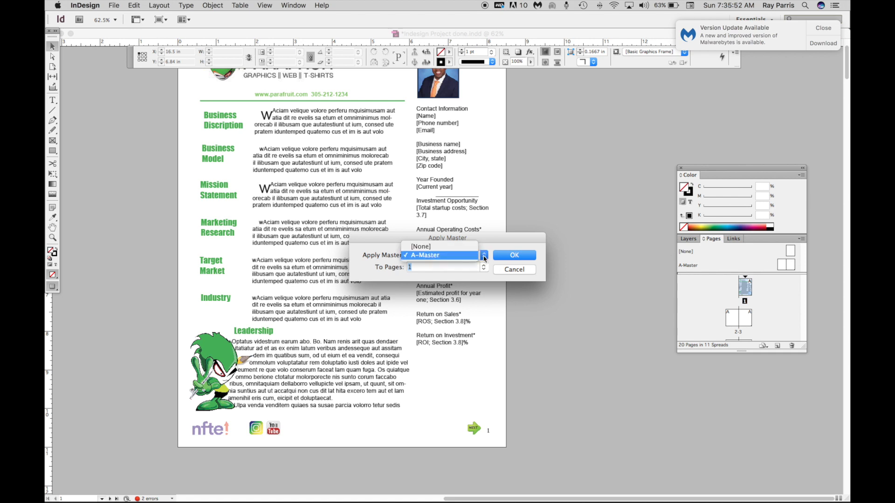
pyautogui.click(460, 247)
pyautogui.click(515, 256)
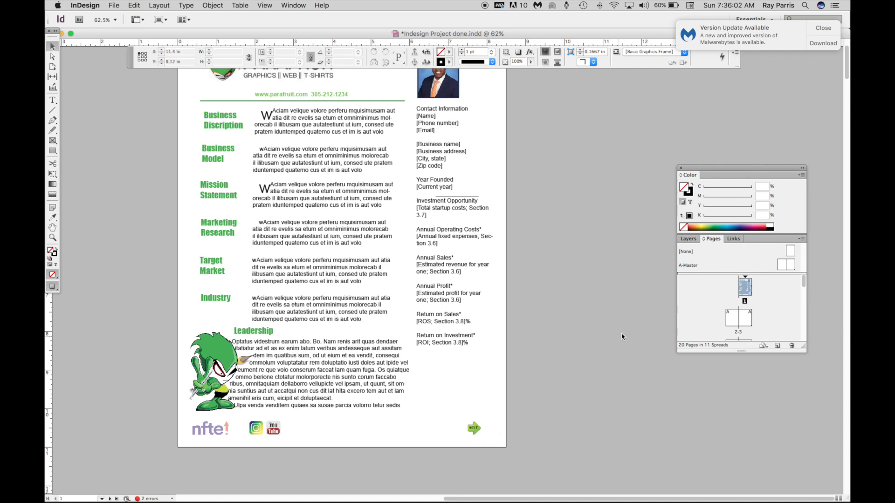
pyautogui.scroll(-3, 620, 336)
pyautogui.moveTo(806, 289); pyautogui.dragTo(804, 301)
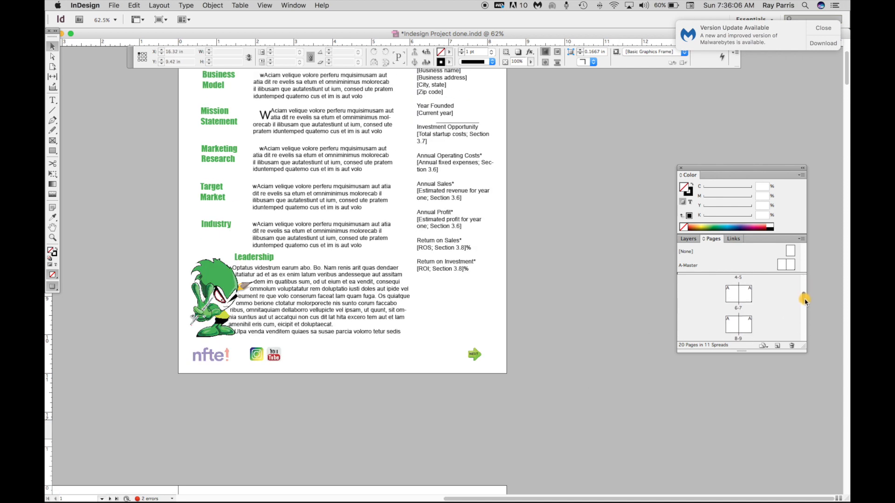
pyautogui.click(801, 240)
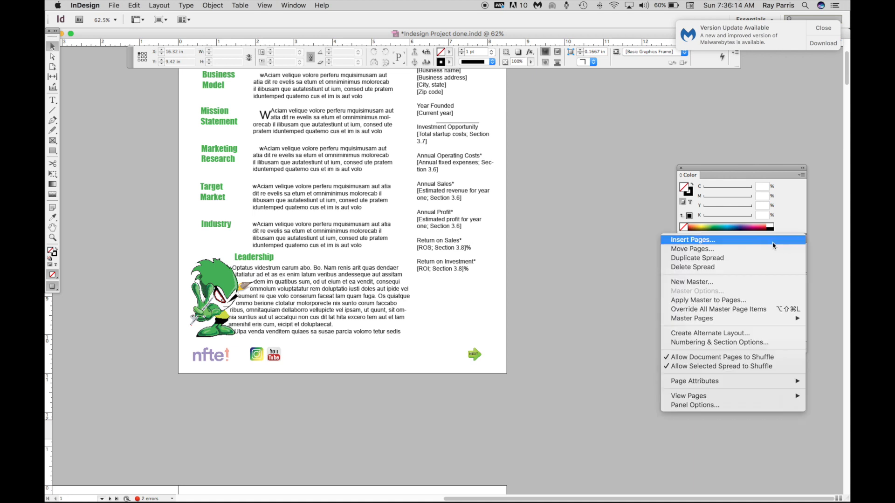
pyautogui.click(710, 300)
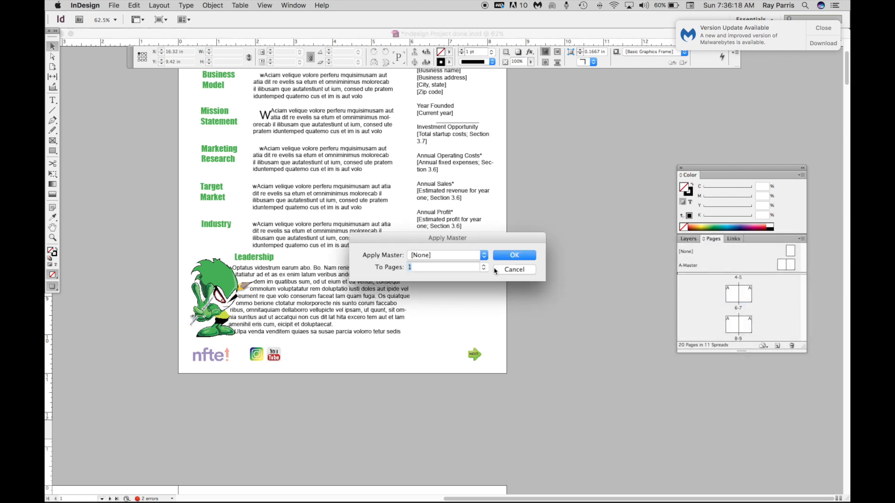
pyautogui.click(484, 256)
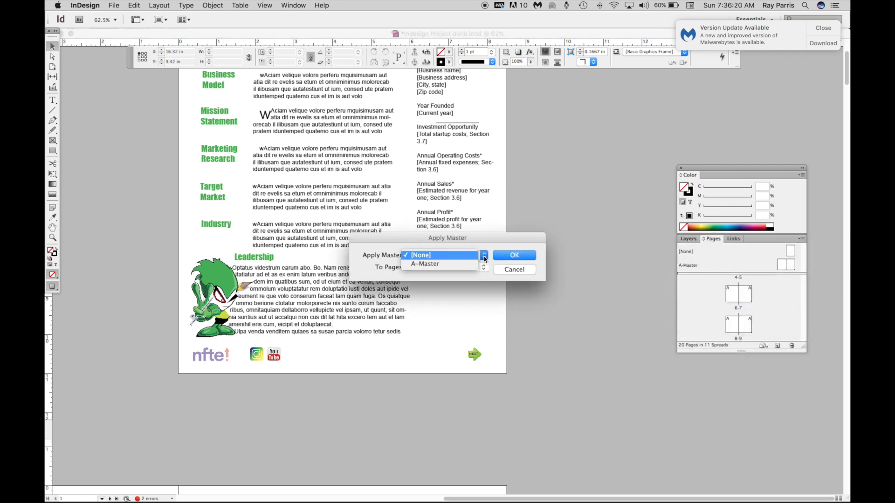
pyautogui.click(496, 258)
pyautogui.click(514, 269)
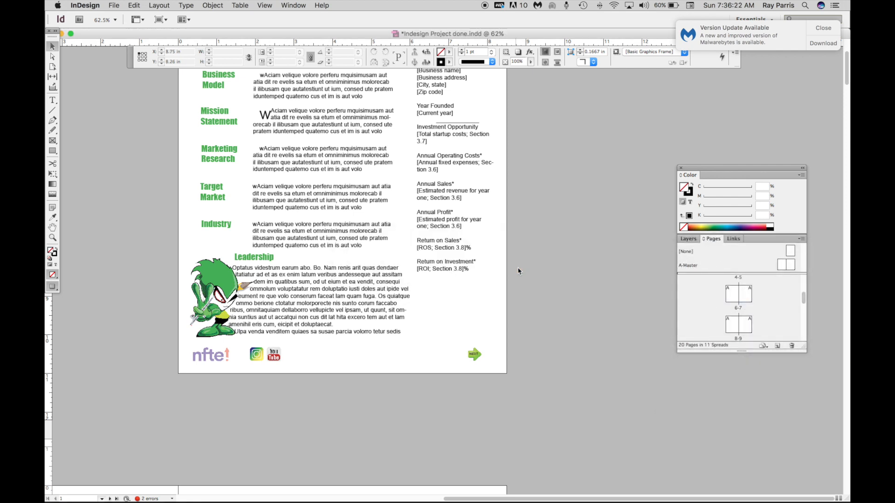
# - Create a new master named Grass green
pyautogui.click(801, 239)
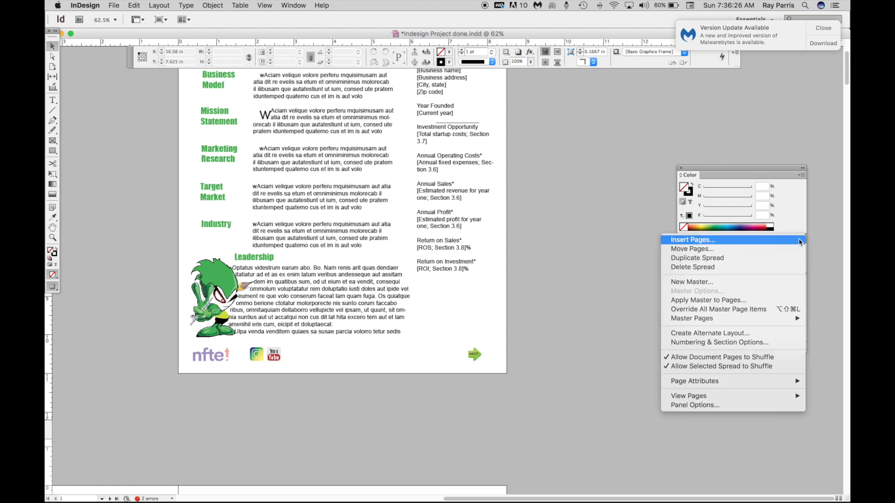
pyautogui.click(725, 283)
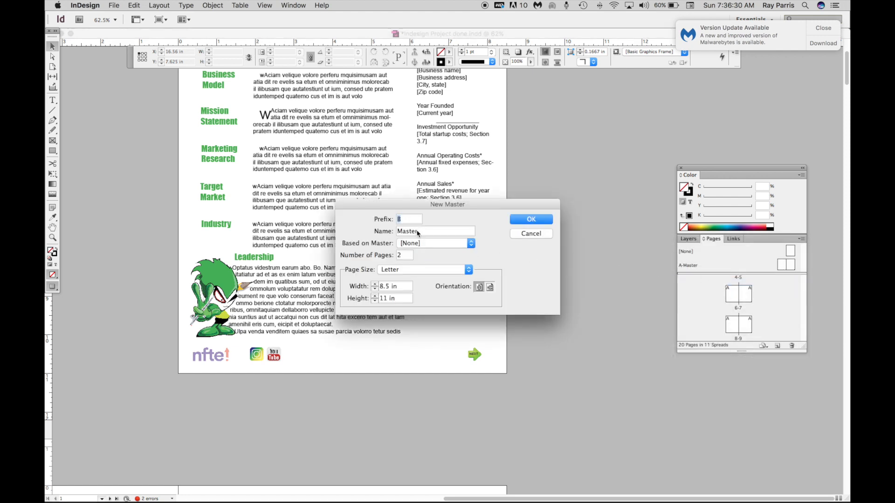
pyautogui.click(425, 233)
pyautogui.moveTo(425, 233); pyautogui.dragTo(389, 232)
pyautogui.write('Grass green')
pyautogui.click(531, 220)
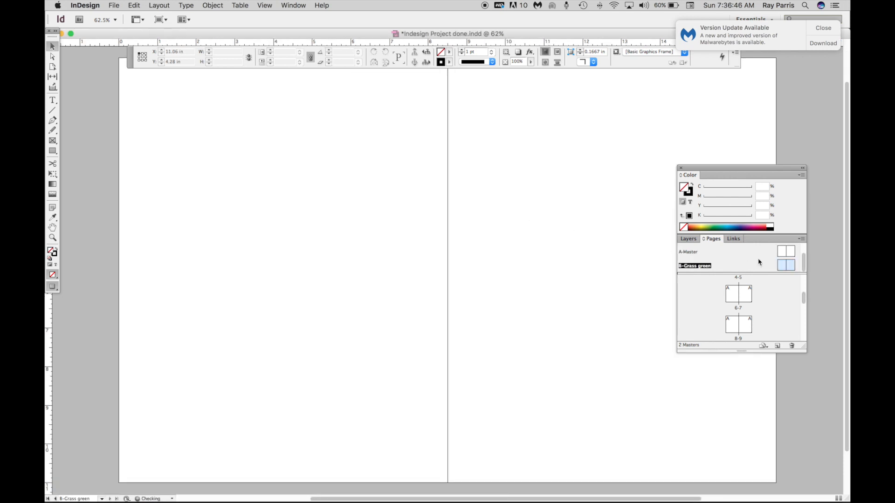
# - Open the B-Grass green master and draw a rectangle frame about 17 in wide and 1.6 in tall across the spread's bottom
pyautogui.doubleClick(782, 269)
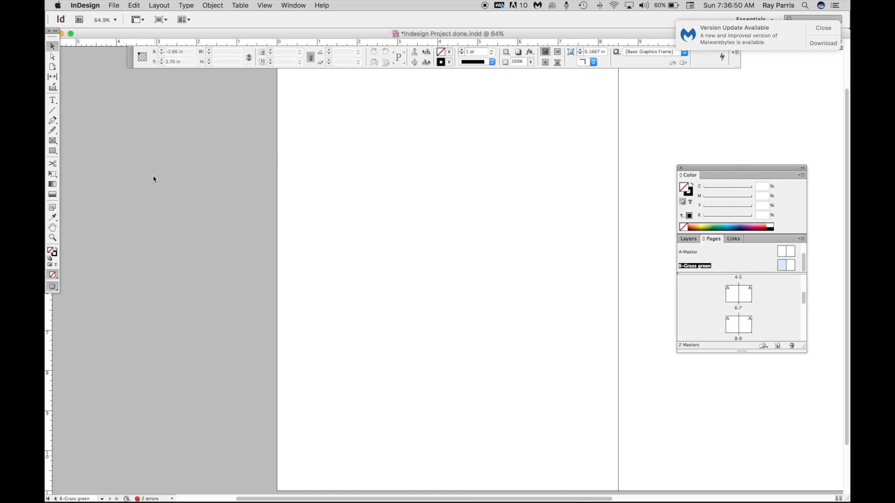
pyautogui.press('super+minus')
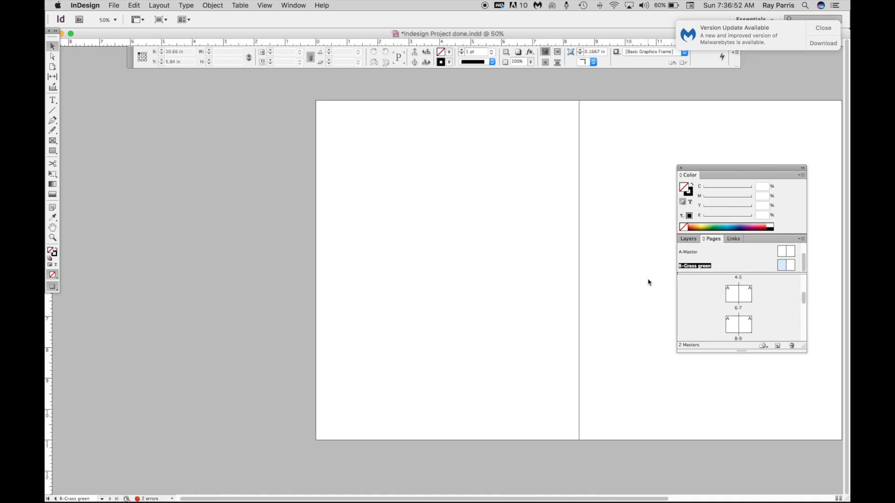
pyautogui.moveTo(600, 282); pyautogui.dragTo(434, 268)
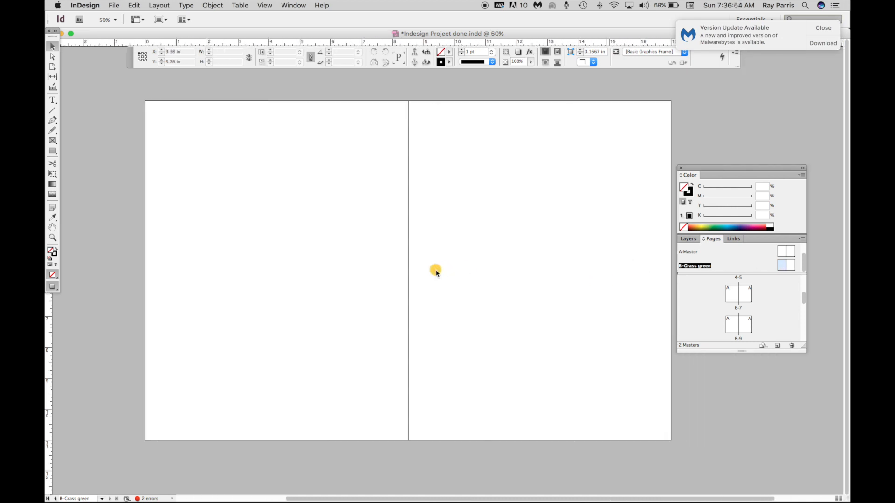
pyautogui.click(53, 140)
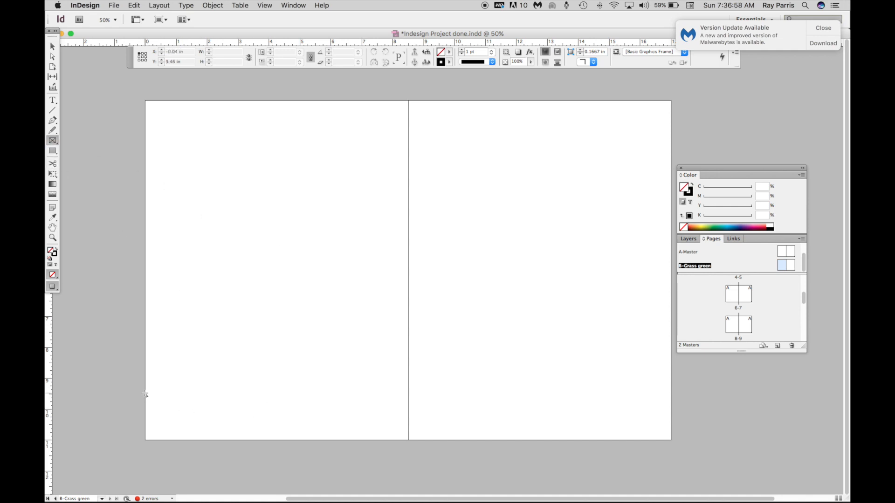
pyautogui.moveTo(146, 393); pyautogui.dragTo(671, 442)
# - Place grass.png into the frame and fit the frame to its content
pyautogui.click(113, 6)
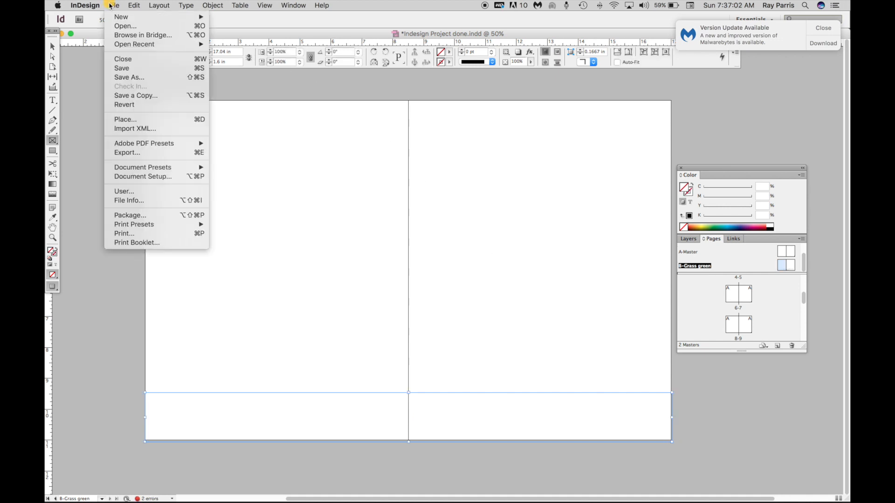
pyautogui.click(130, 121)
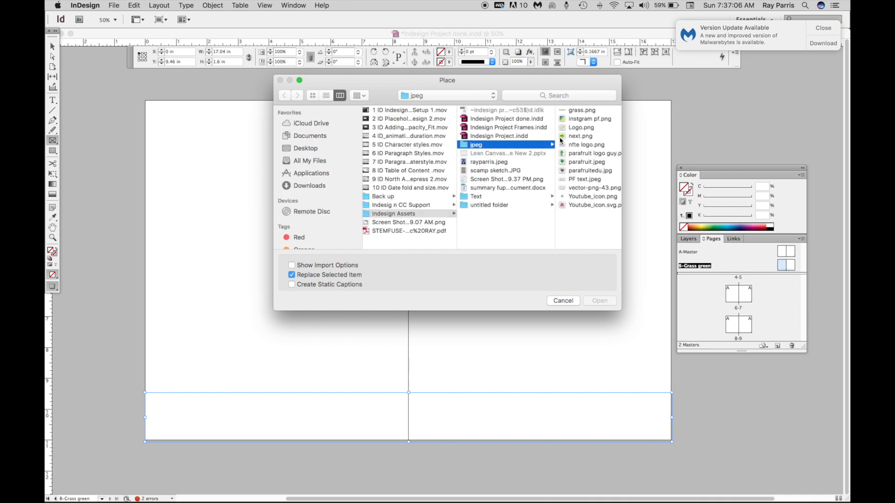
pyautogui.click(577, 110)
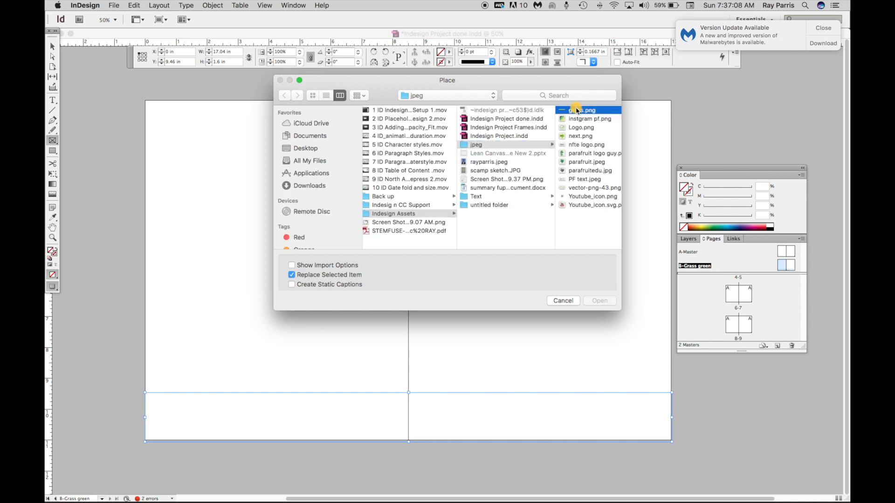
pyautogui.click(600, 301)
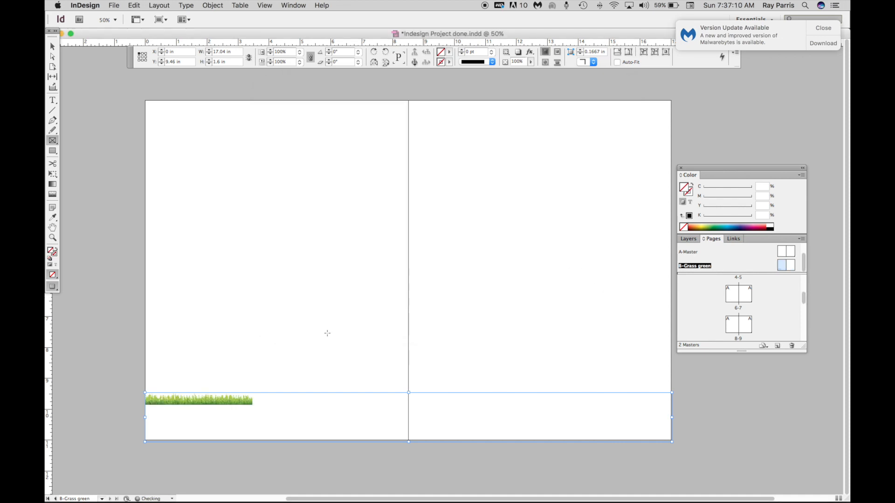
pyautogui.click(52, 47)
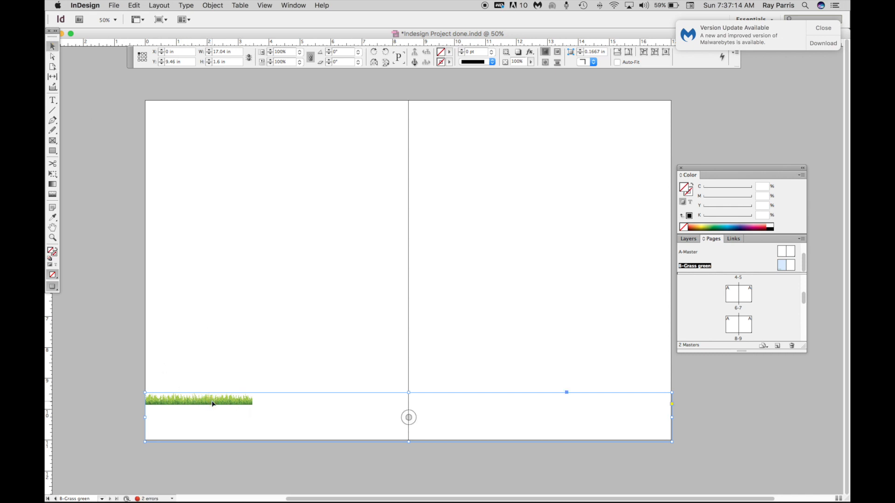
pyautogui.press('super+alt+c')
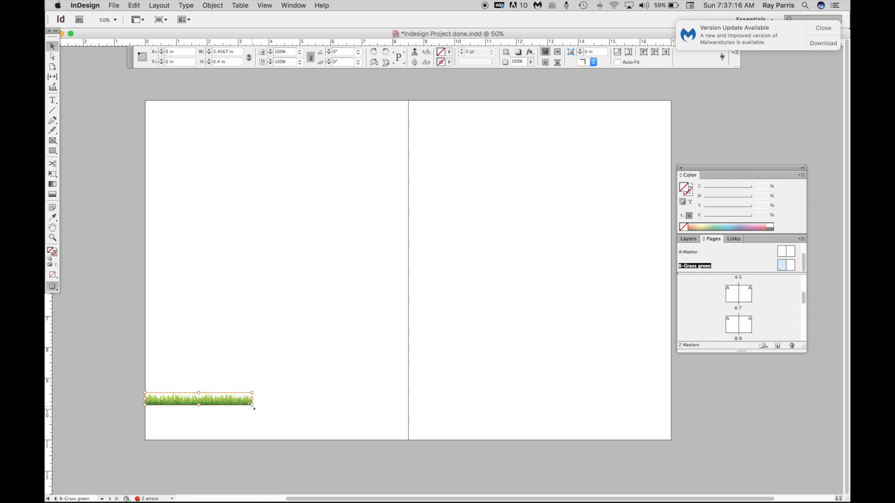
# - Stretch the grass image frame across the whole bottom of the spread, about 17 in wide
pyautogui.moveTo(253, 406); pyautogui.dragTo(670, 440)
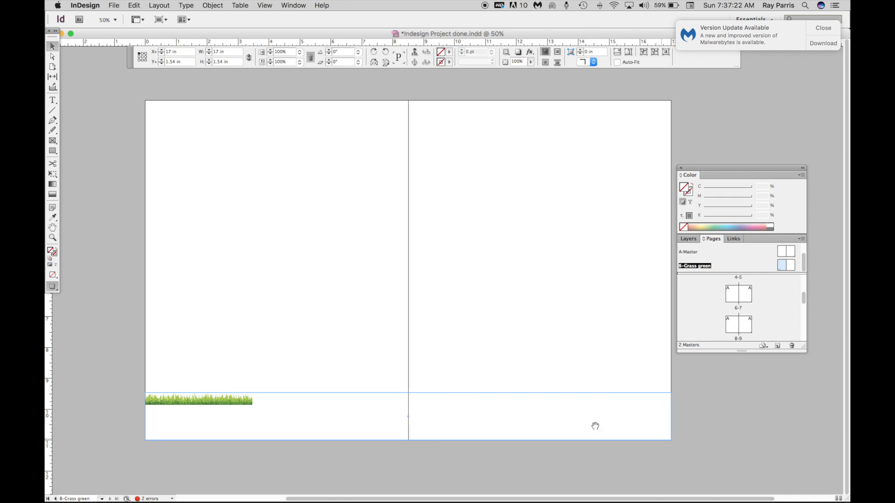
pyautogui.click(408, 394)
pyautogui.moveTo(408, 393); pyautogui.dragTo(406, 407)
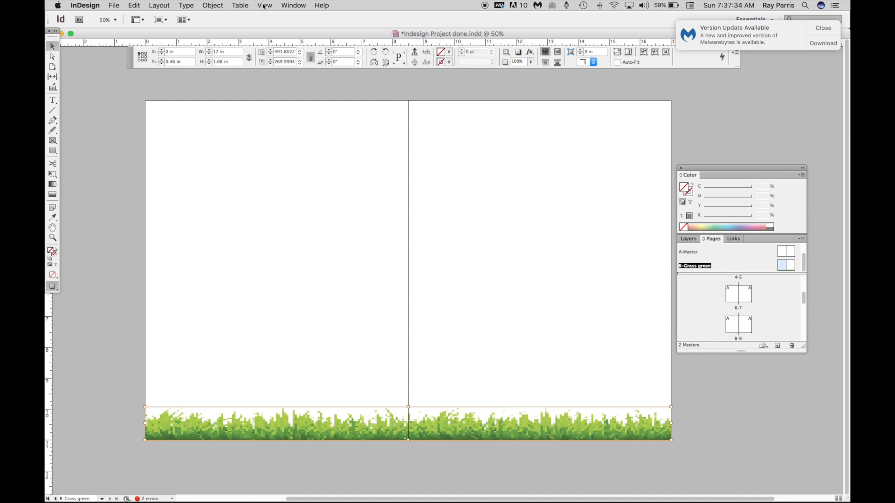
# - Try the High Quality Display and then the Fast Display performance settings
pyautogui.click(242, 8)
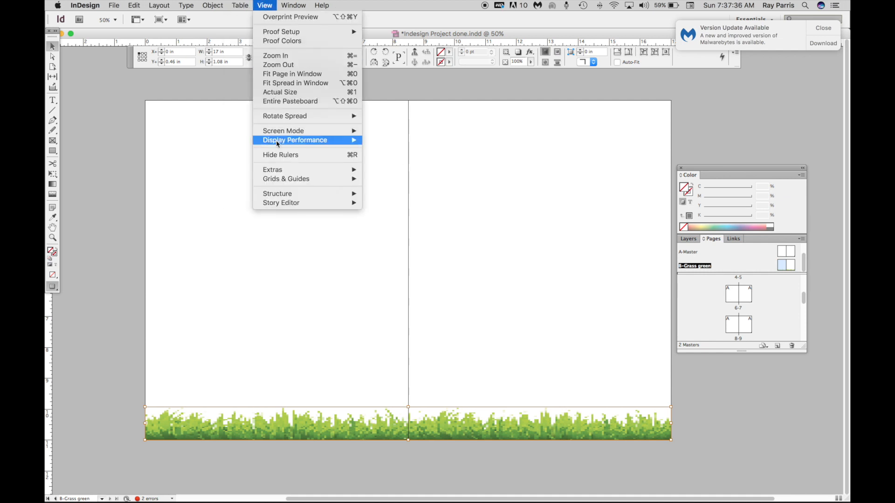
pyautogui.moveTo(289, 142)
pyautogui.click(396, 158)
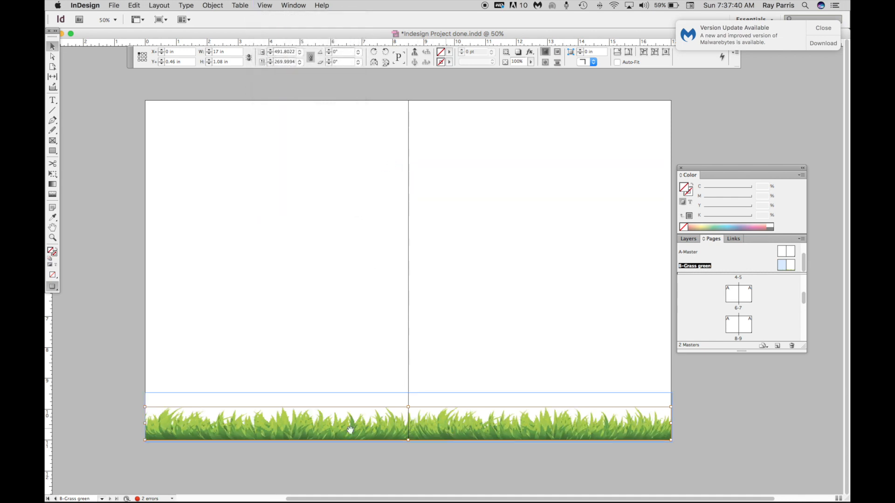
pyautogui.click(269, 6)
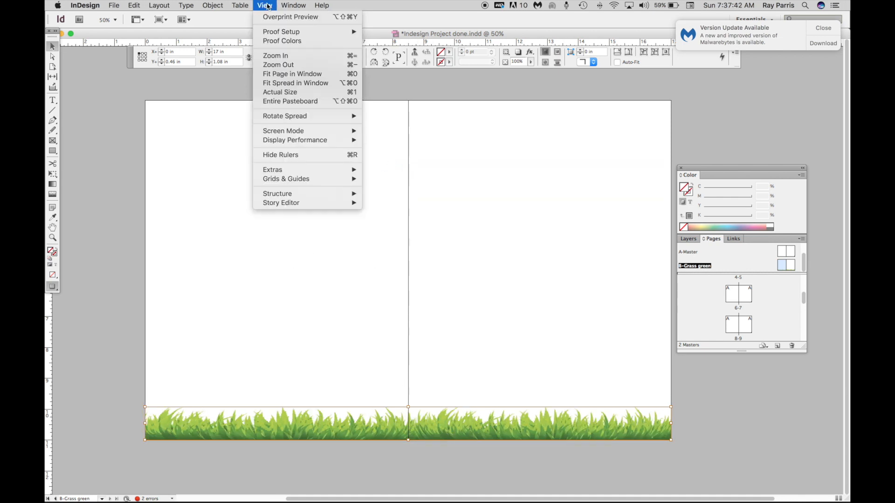
pyautogui.moveTo(271, 142)
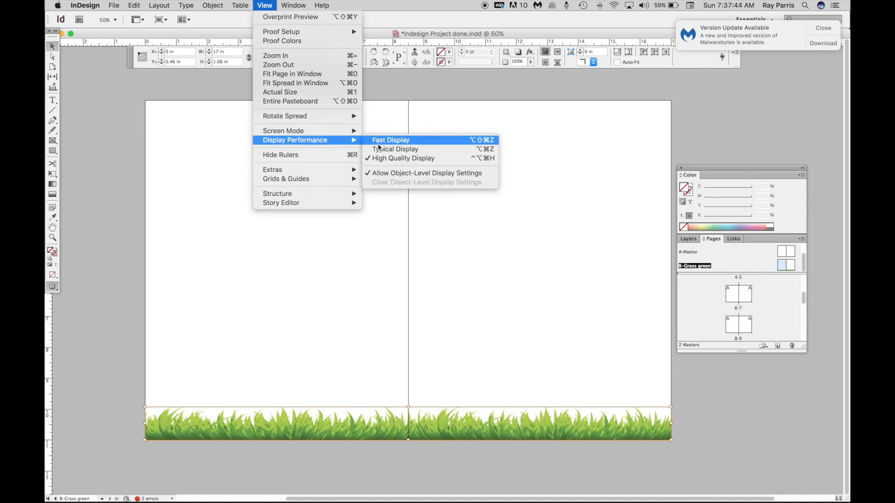
pyautogui.click(379, 142)
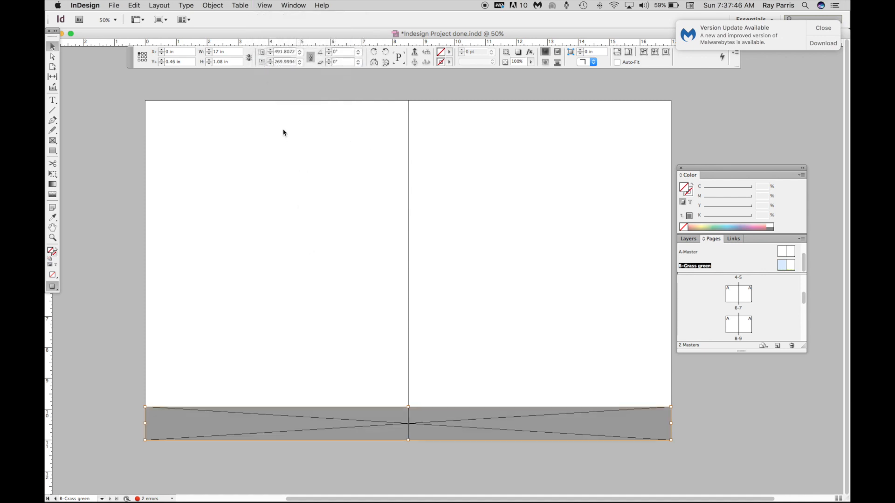
# - Undo the last frame height change and switch the display performance to Typical Display
pyautogui.press('super+z')
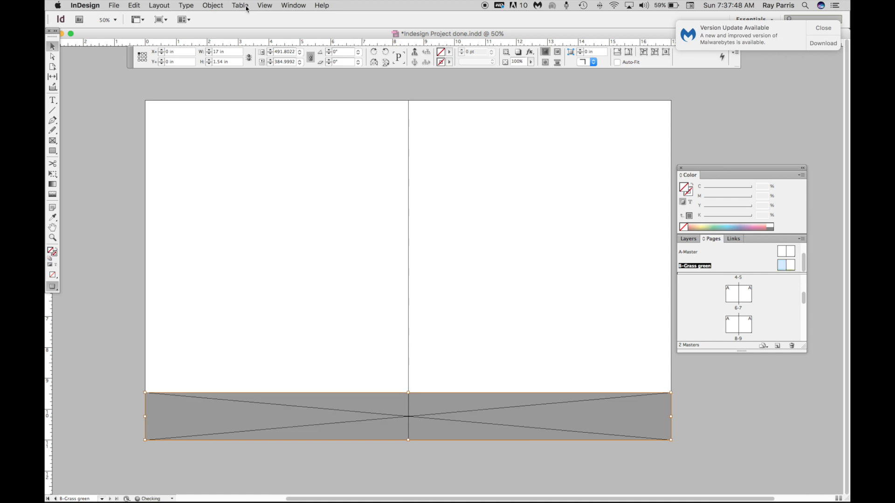
pyautogui.click(264, 6)
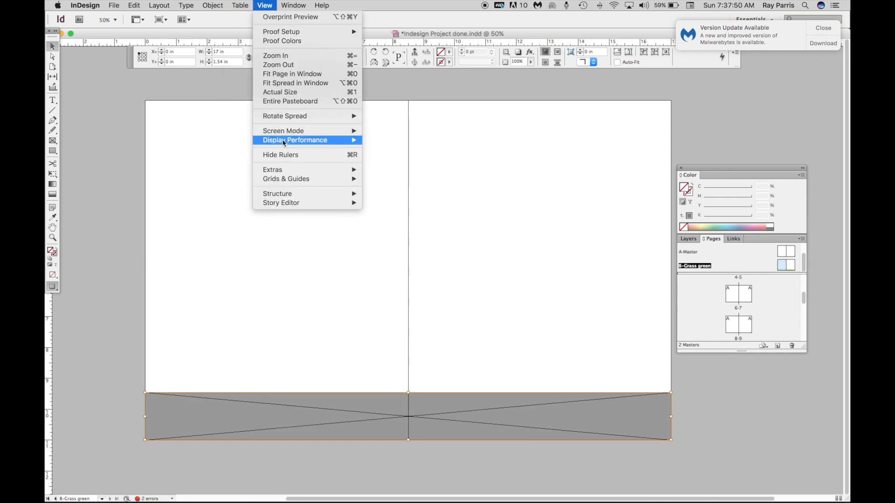
pyautogui.moveTo(284, 143)
pyautogui.click(380, 153)
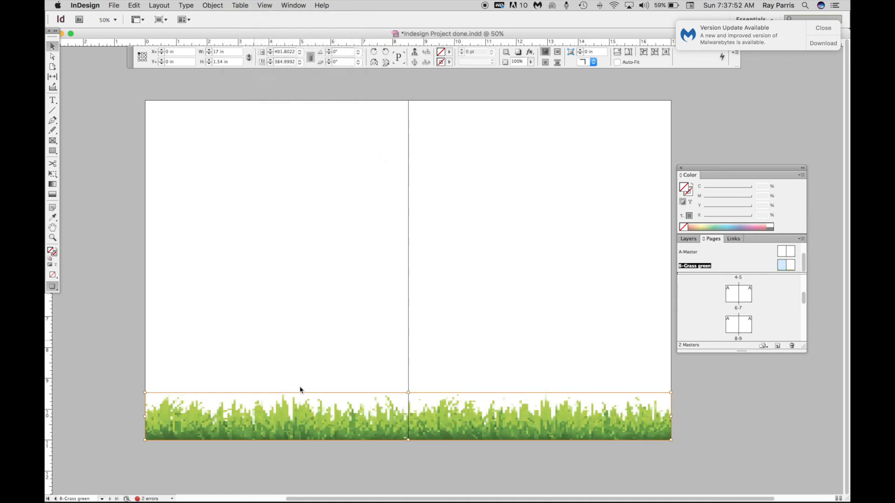
# - Draw a rectangle about 17.4 in wide and 0.84 in tall across the top of the spread, extending into the bleed
pyautogui.click(53, 150)
pyautogui.moveTo(139, 95); pyautogui.dragTo(677, 121)
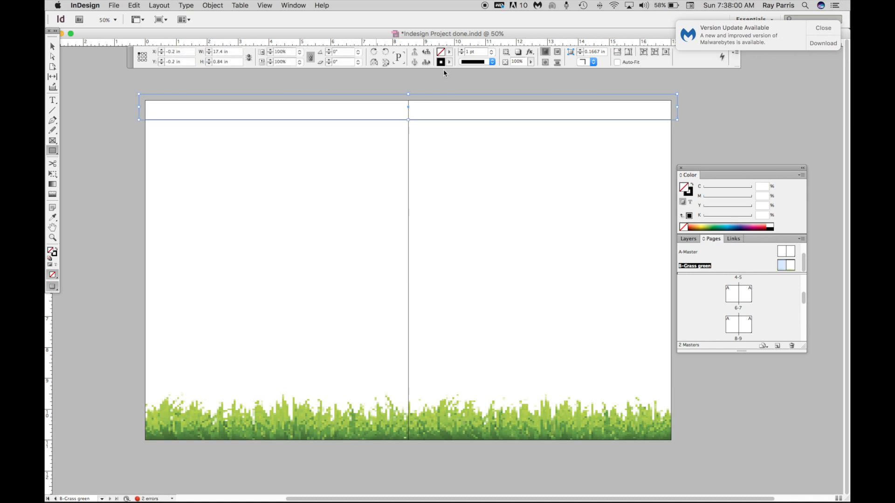
# - Fill the top rectangle with a new PANTONE+ CMYK Coated swatch, PANTONE P 150-2 C
pyautogui.click(449, 53)
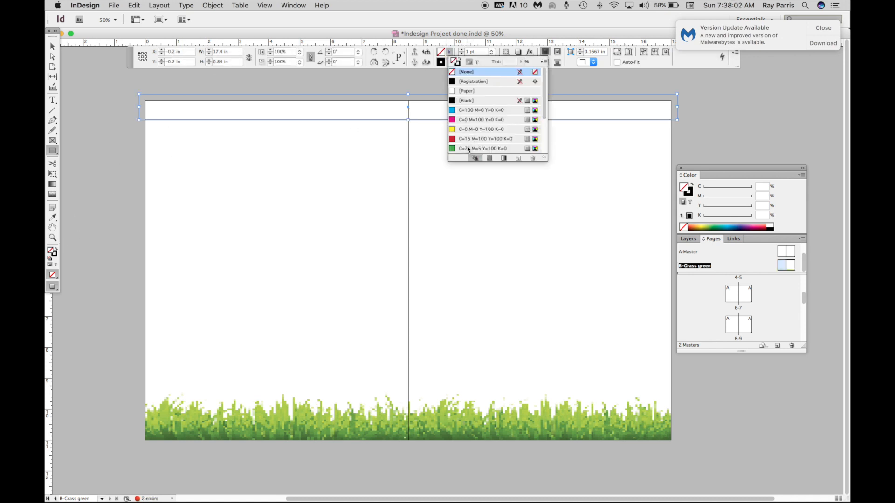
pyautogui.click(468, 149)
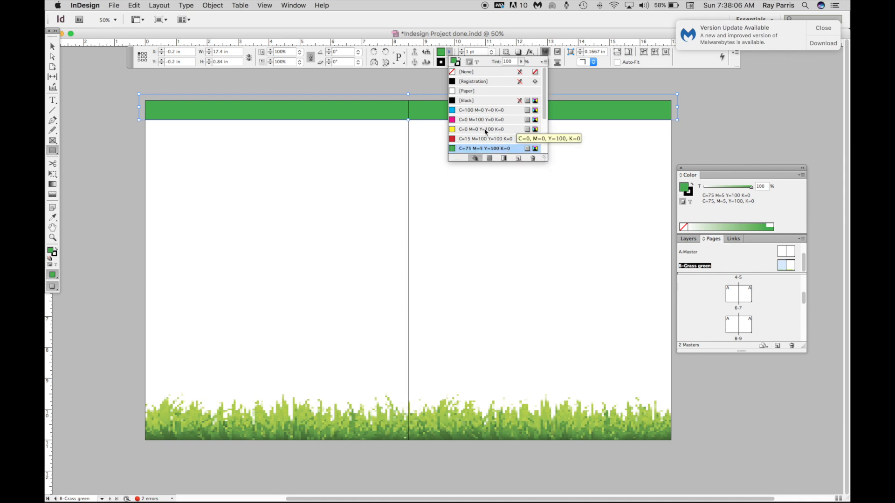
pyautogui.click(544, 62)
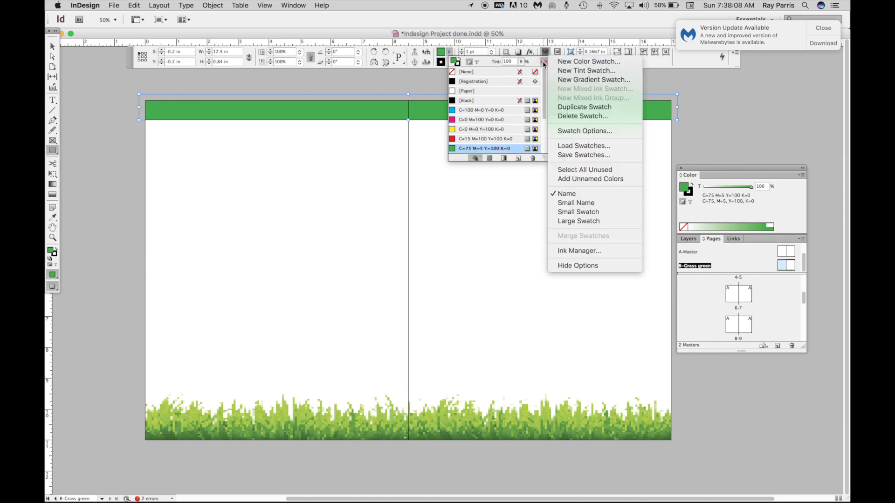
pyautogui.click(583, 62)
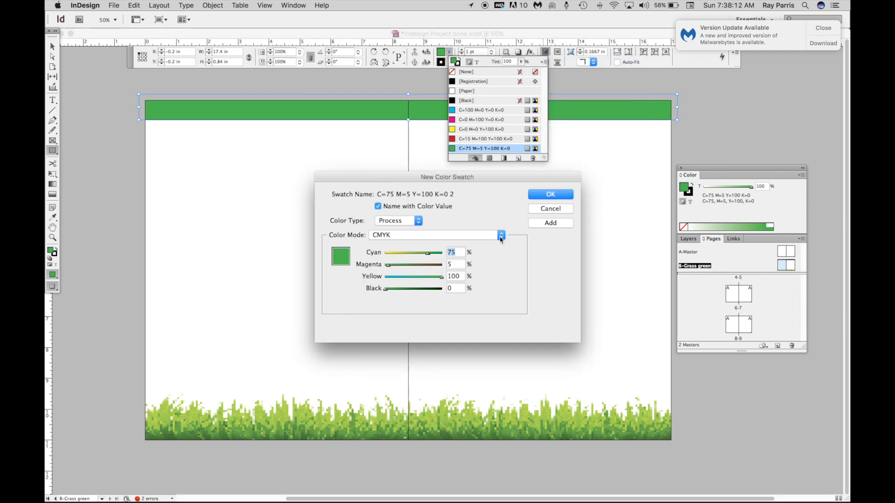
pyautogui.click(501, 236)
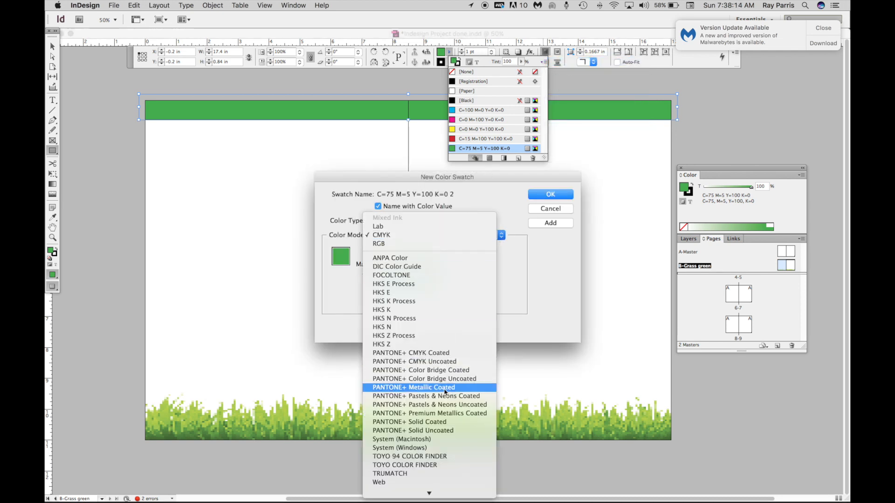
pyautogui.click(429, 354)
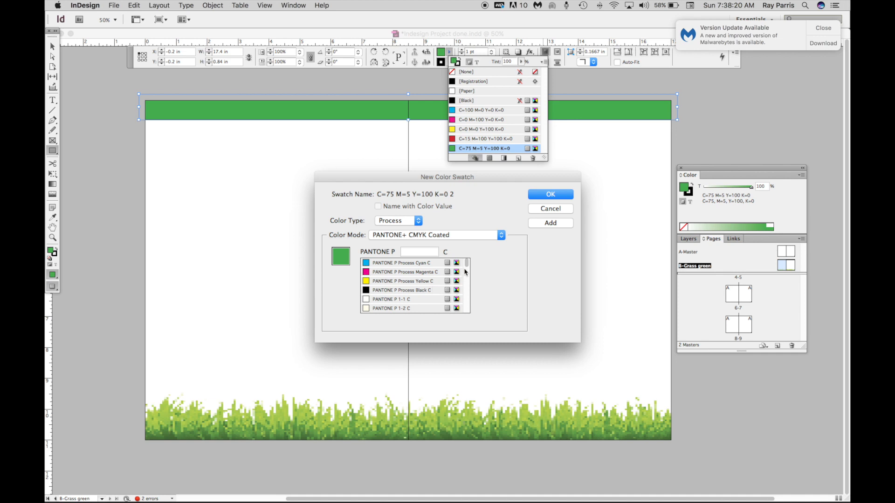
pyautogui.moveTo(465, 270); pyautogui.dragTo(466, 301)
pyautogui.click(370, 301)
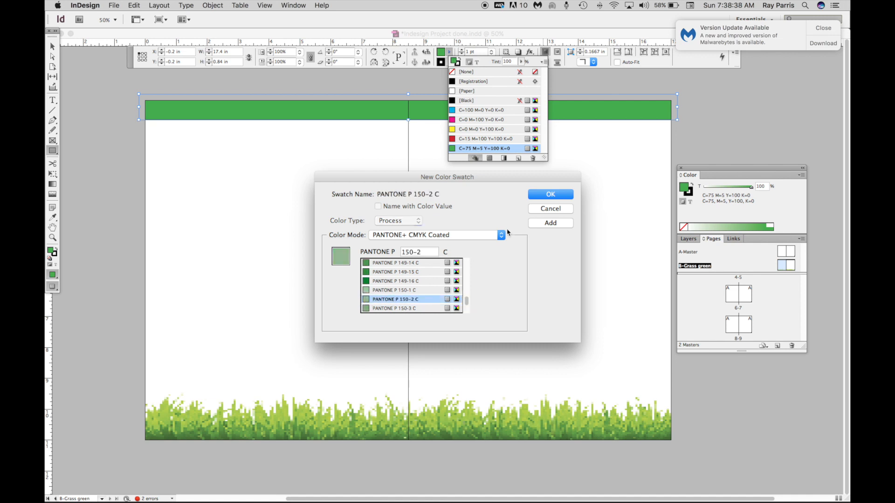
pyautogui.click(550, 223)
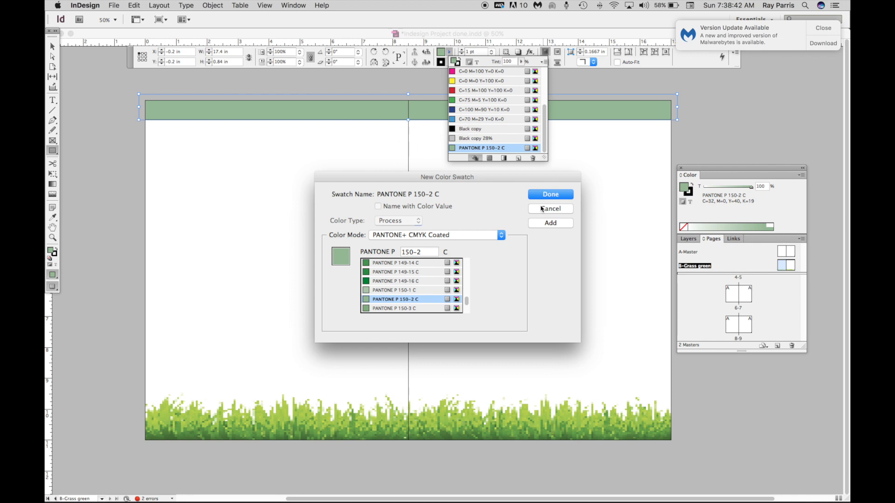
pyautogui.click(552, 195)
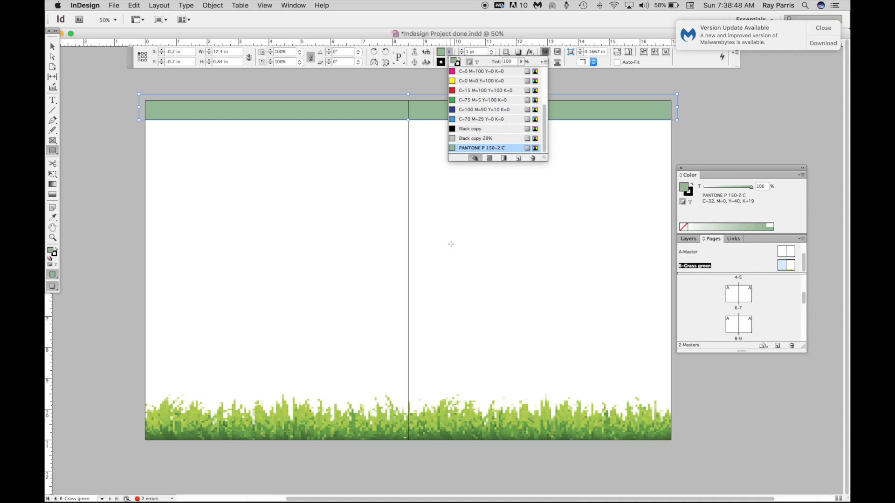
# - Apply the B-Grass green master to pages 6-9
pyautogui.doubleClick(781, 255)
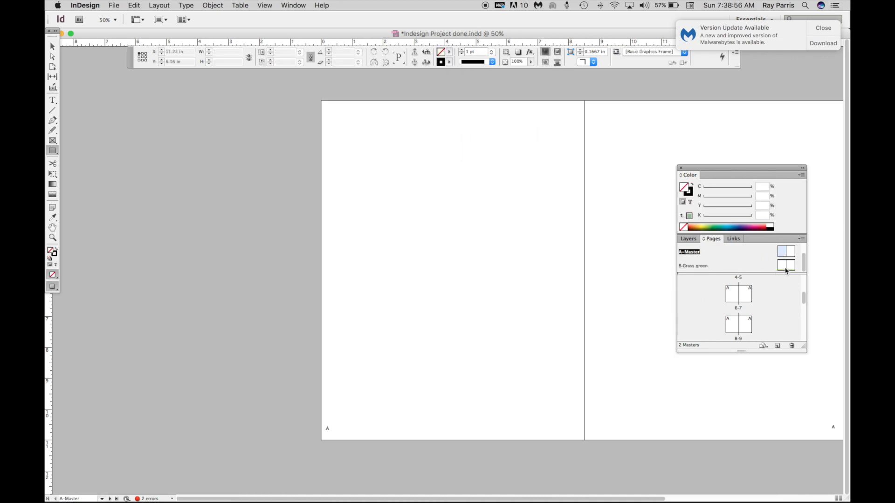
pyautogui.doubleClick(780, 265)
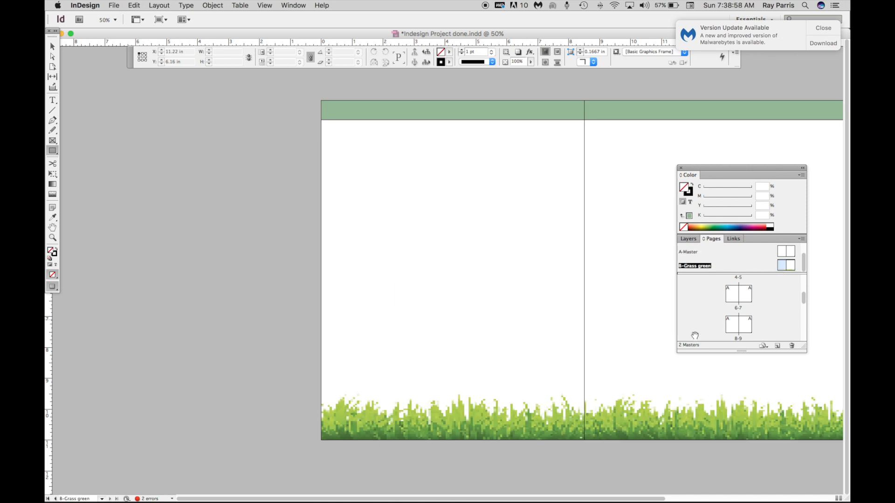
pyautogui.click(734, 298)
pyautogui.keyDown('shift'); pyautogui.click(748, 330); pyautogui.keyUp('shift')
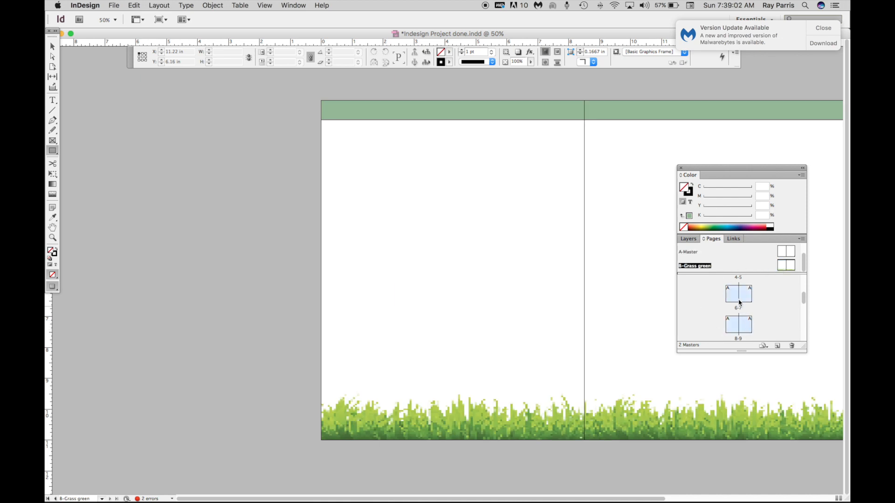
pyautogui.click(801, 240)
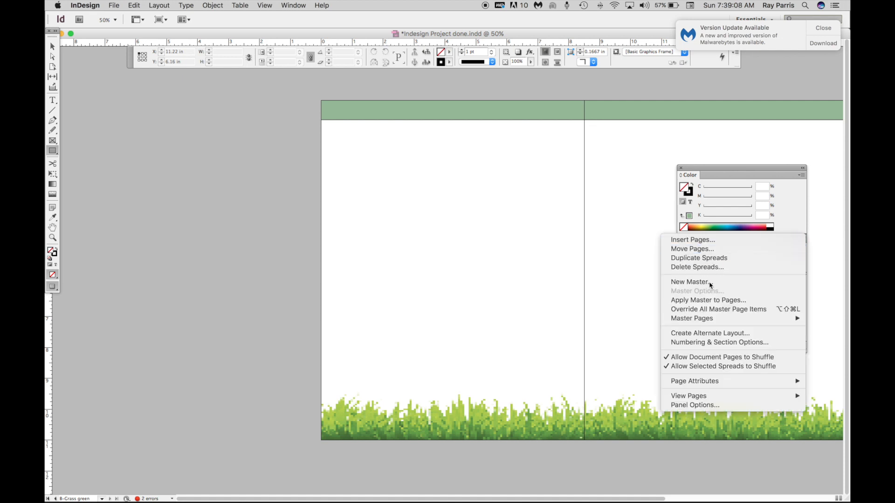
pyautogui.click(704, 300)
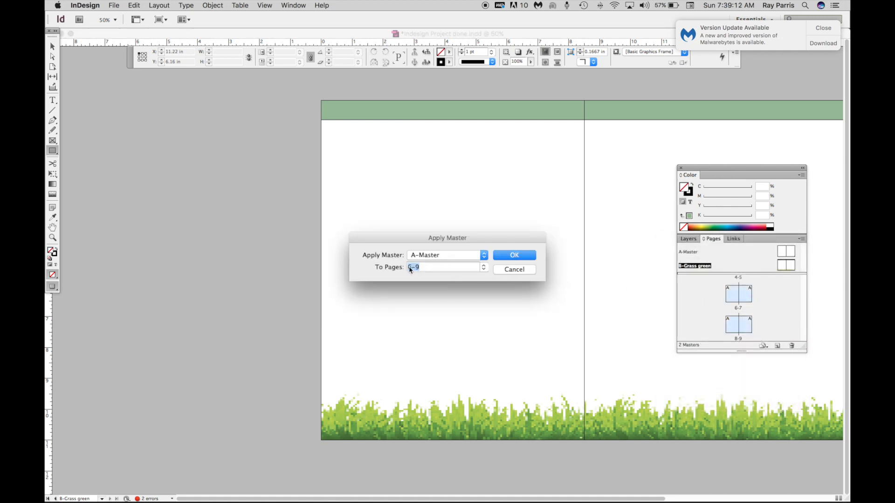
pyautogui.click(484, 256)
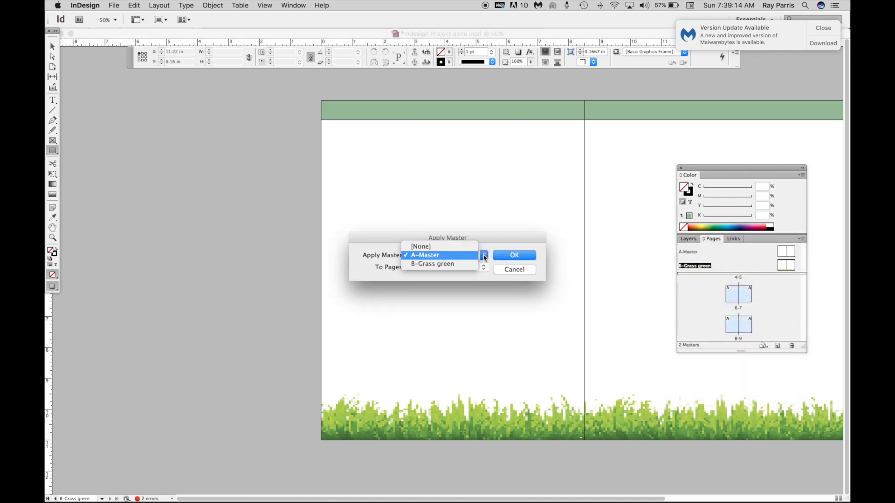
pyautogui.click(435, 265)
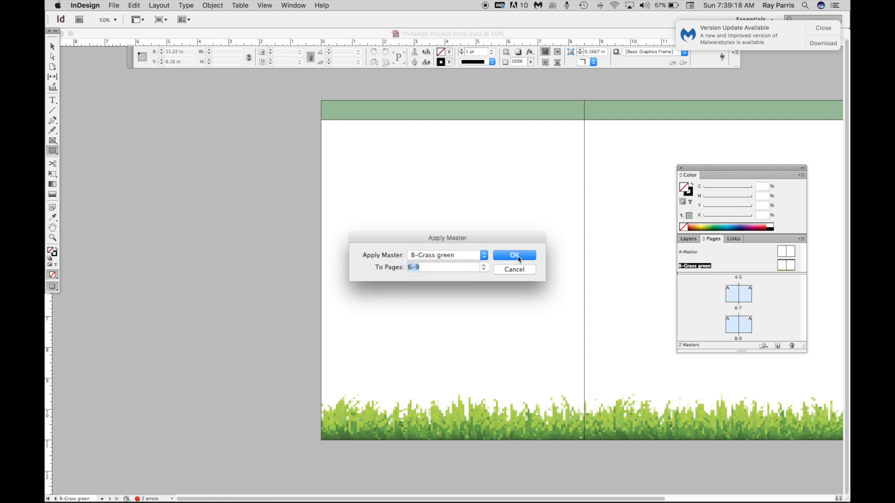
pyautogui.click(519, 259)
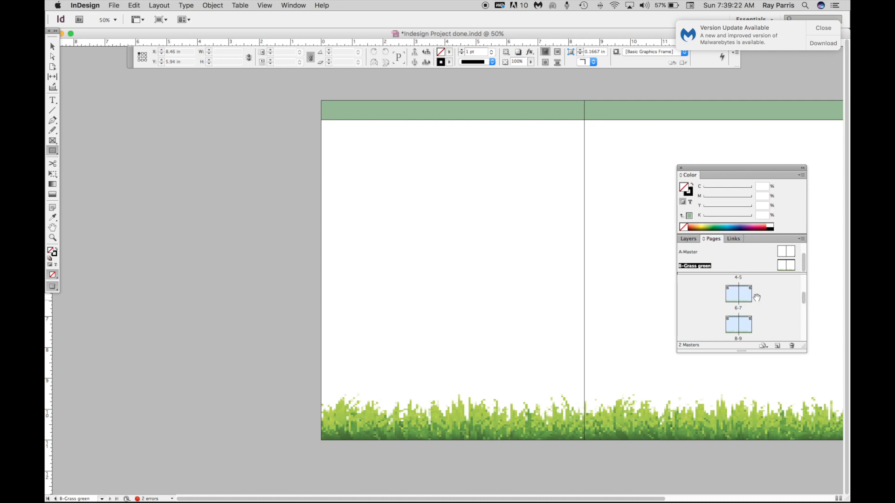
# - Open spreads 6-7, 8-9 and 10-11 to check which master each uses
pyautogui.doubleClick(737, 297)
pyautogui.doubleClick(735, 329)
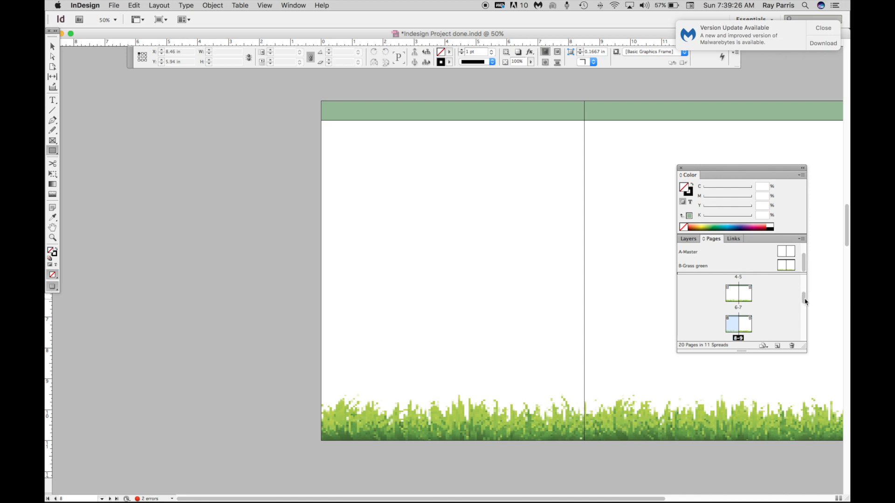
pyautogui.moveTo(804, 302); pyautogui.dragTo(803, 307)
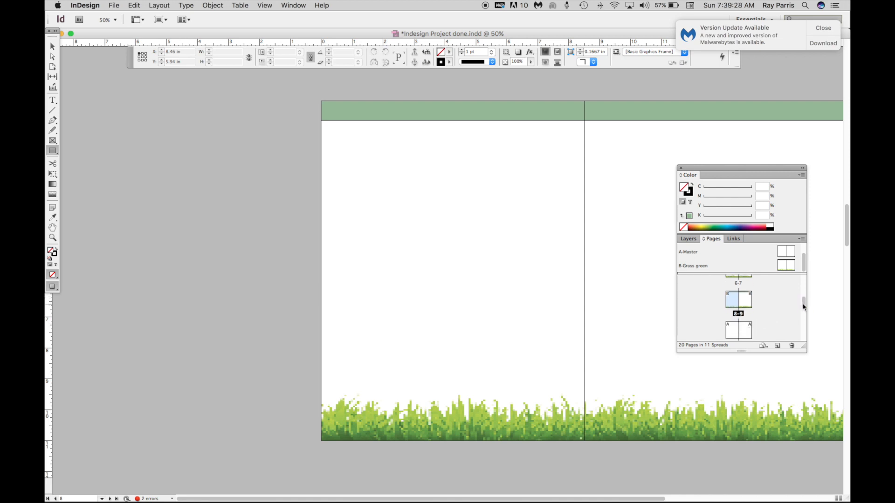
pyautogui.scroll(-2, 770, 306)
pyautogui.doubleClick(736, 303)
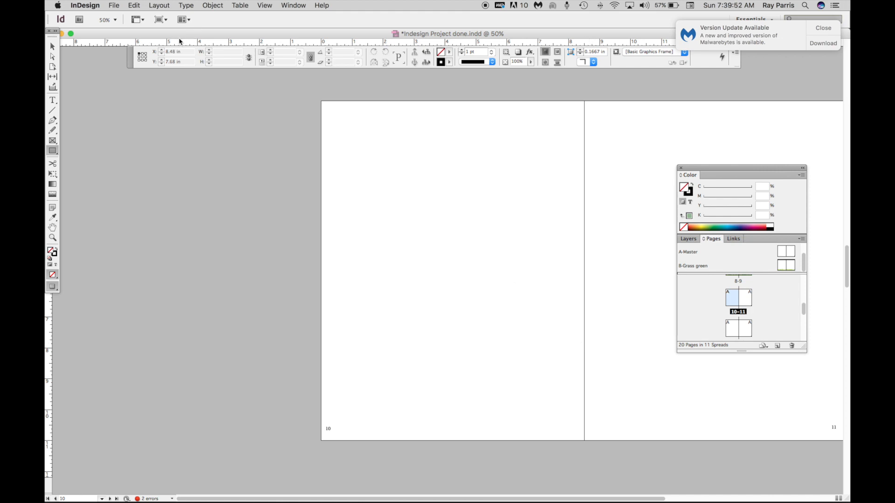
pyautogui.moveTo(166, 35); pyautogui.dragTo(201, 130)
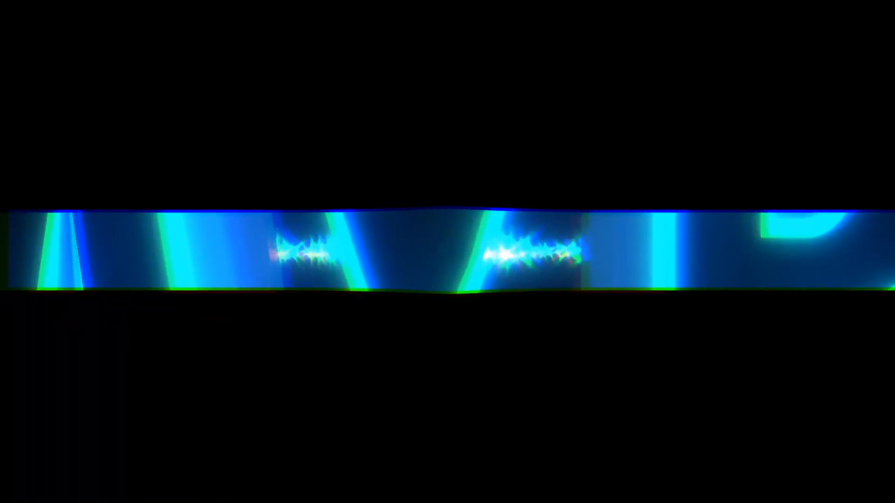